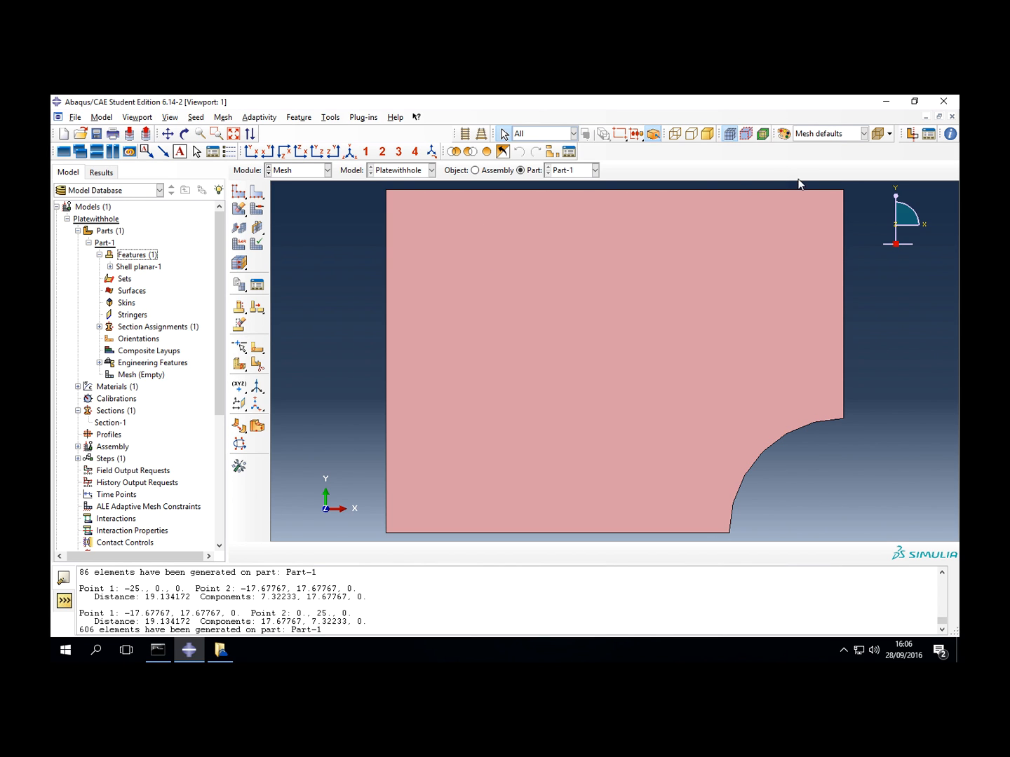
- Start a face partition sketch on the plate and draw a vertical line at about x = -25 from its upper edge to its lower edge
left_click(260, 347)
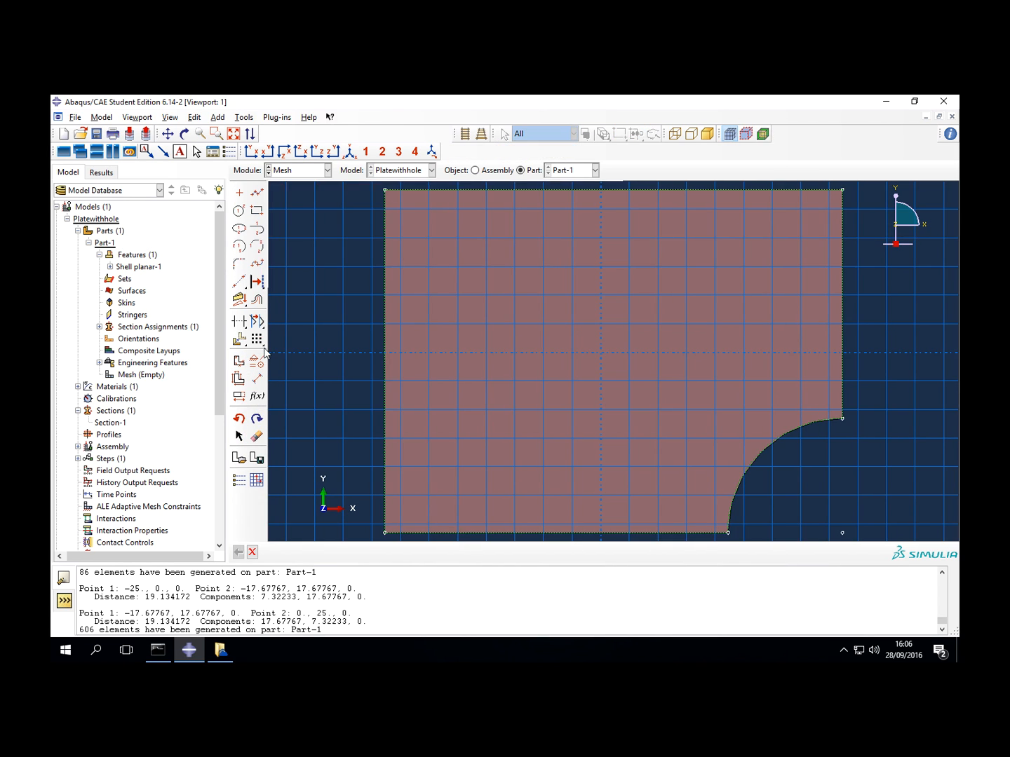
left_click(257, 192)
left_click(486, 190)
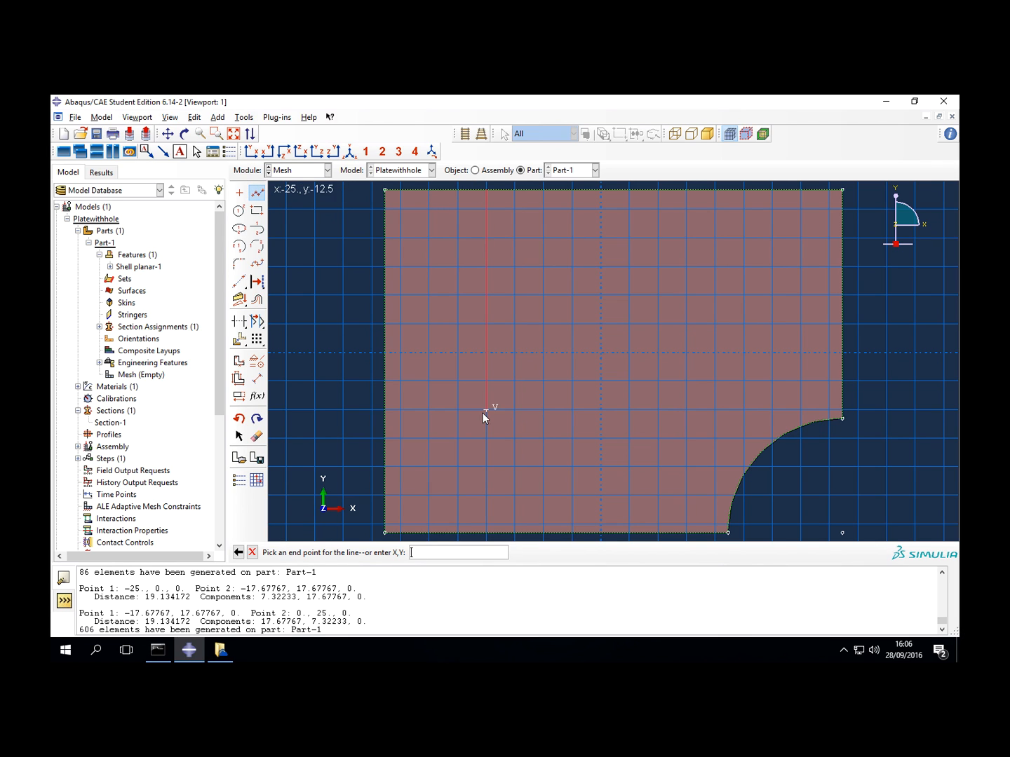
left_click(487, 533)
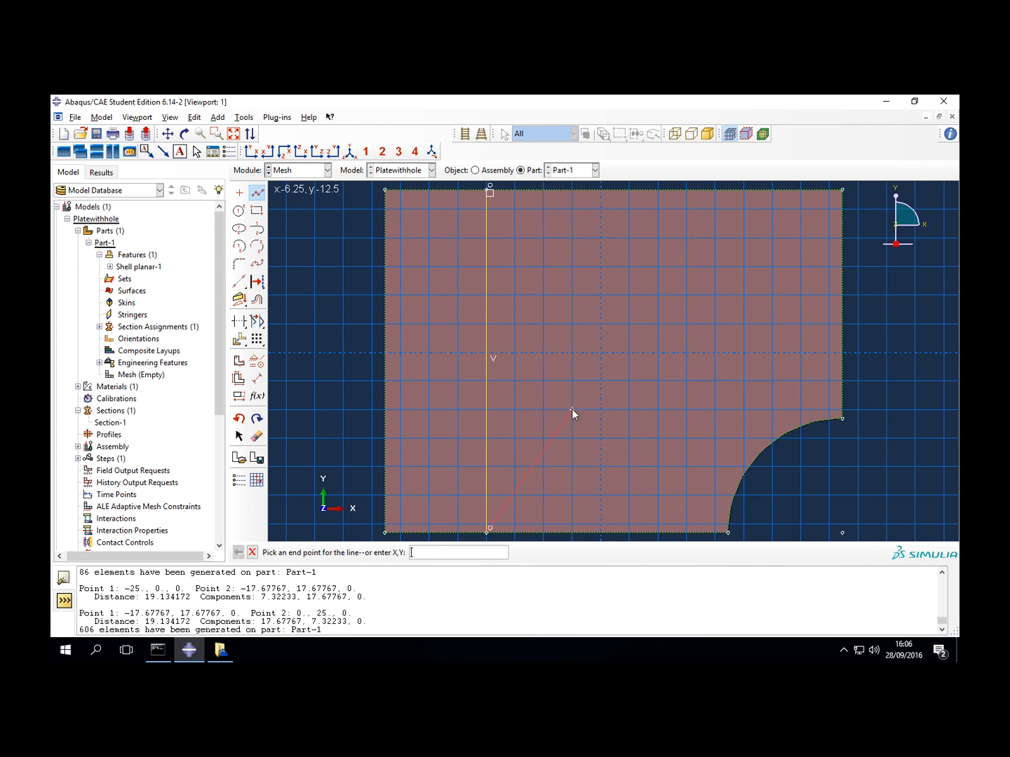
key("Escape")
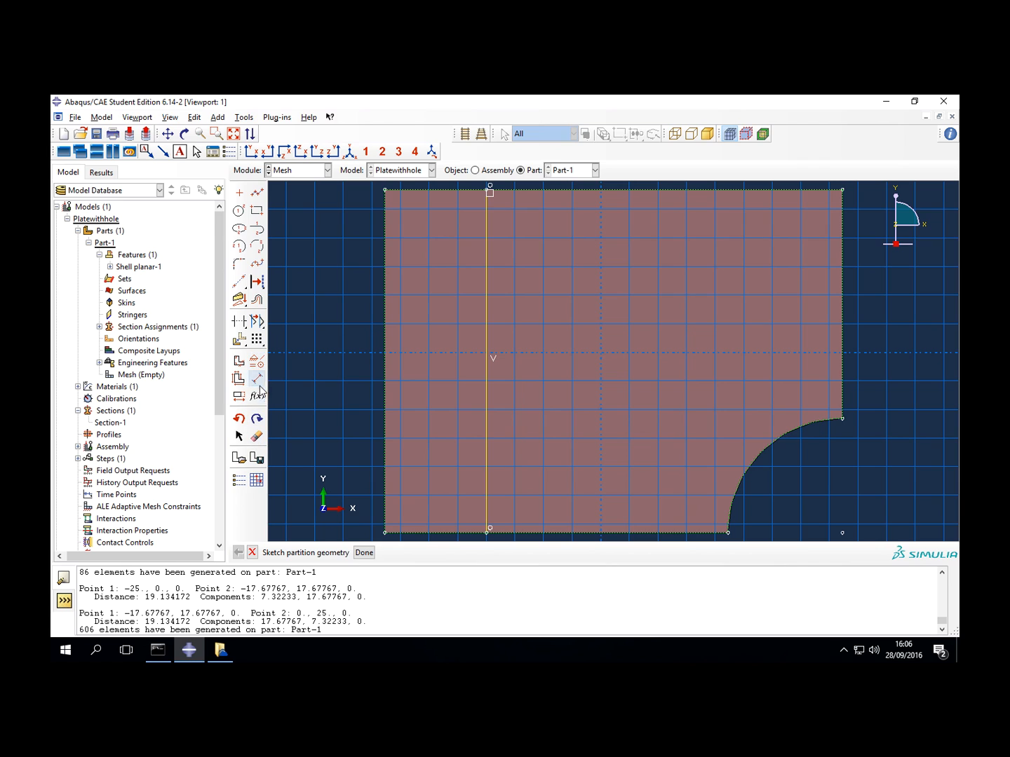
- Dimension the vertical line 25 from the plate's left edge and complete the face partition
left_click(257, 378)
left_click(380, 372)
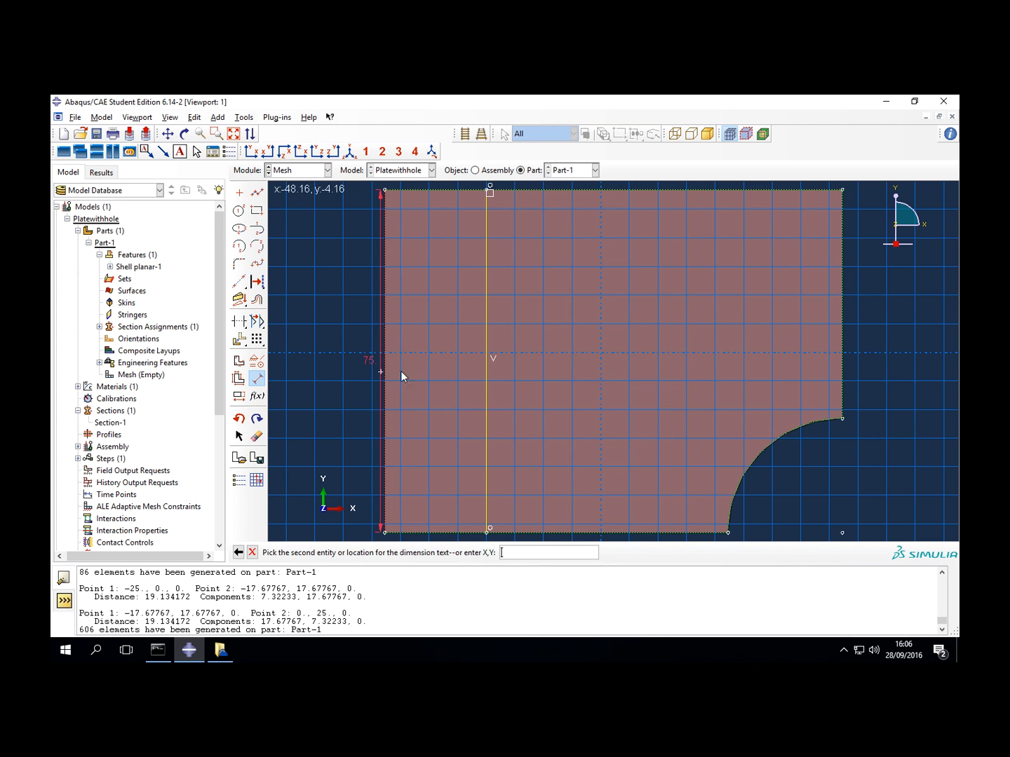
left_click(486, 380)
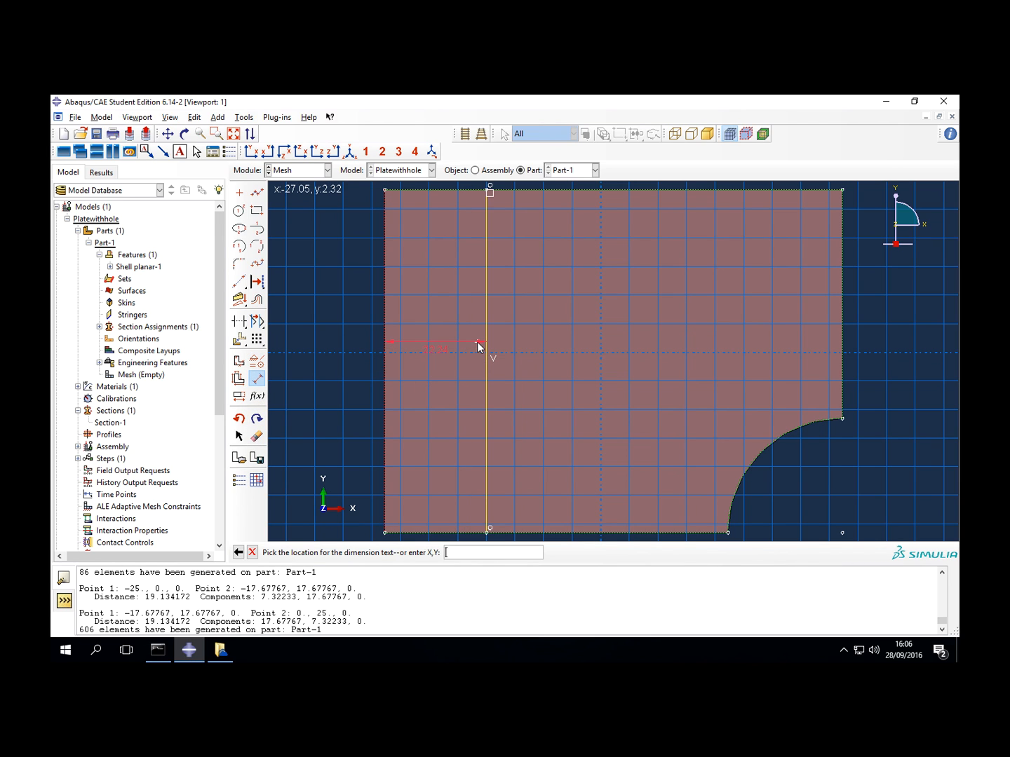
left_click(478, 347)
type("25")
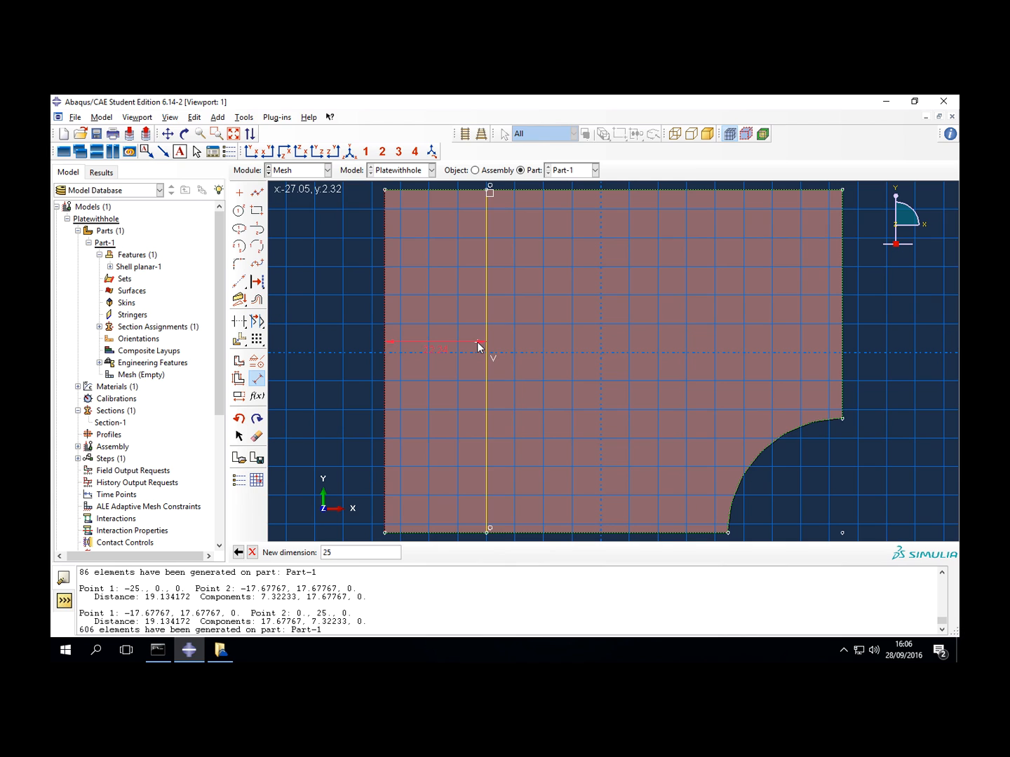
key("Return")
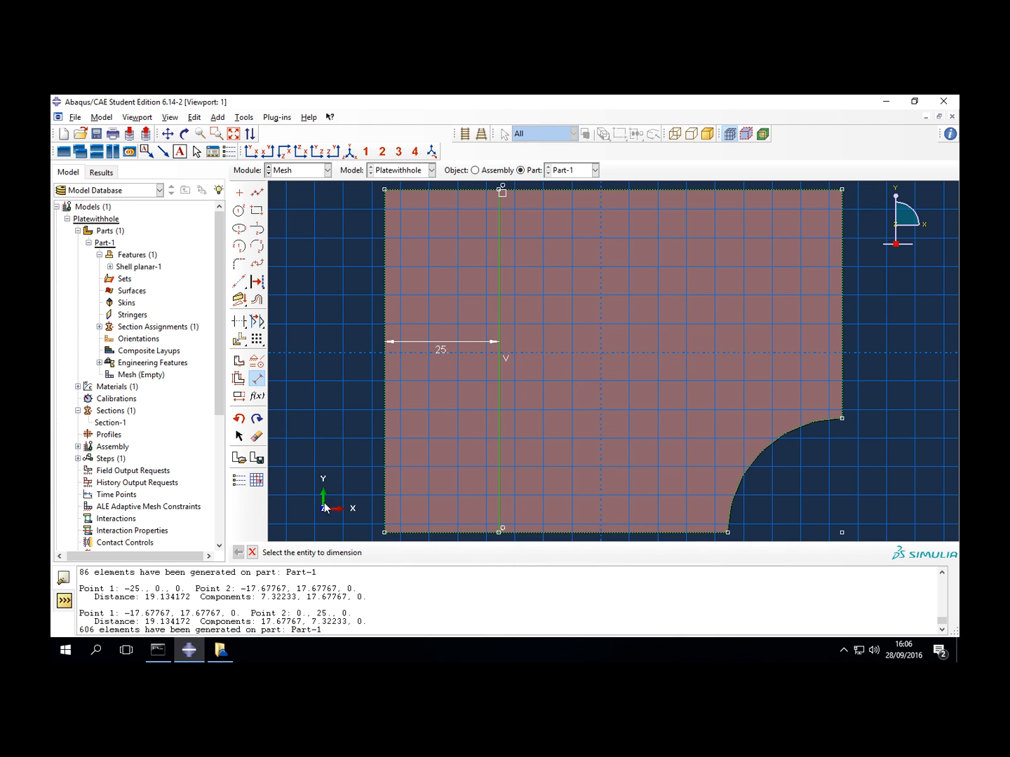
left_click(252, 552)
left_click(368, 552)
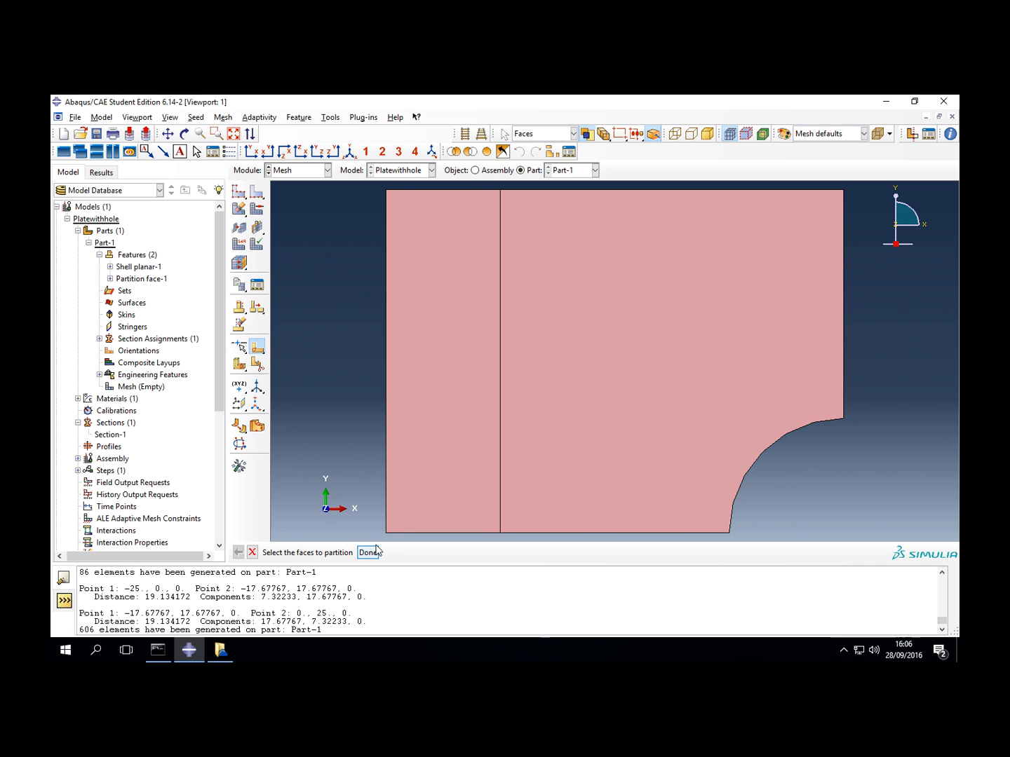
- Partition the larger face with a diagonal line from the vertical partition's upper end to the midpoint of the hole arc
left_click(571, 428)
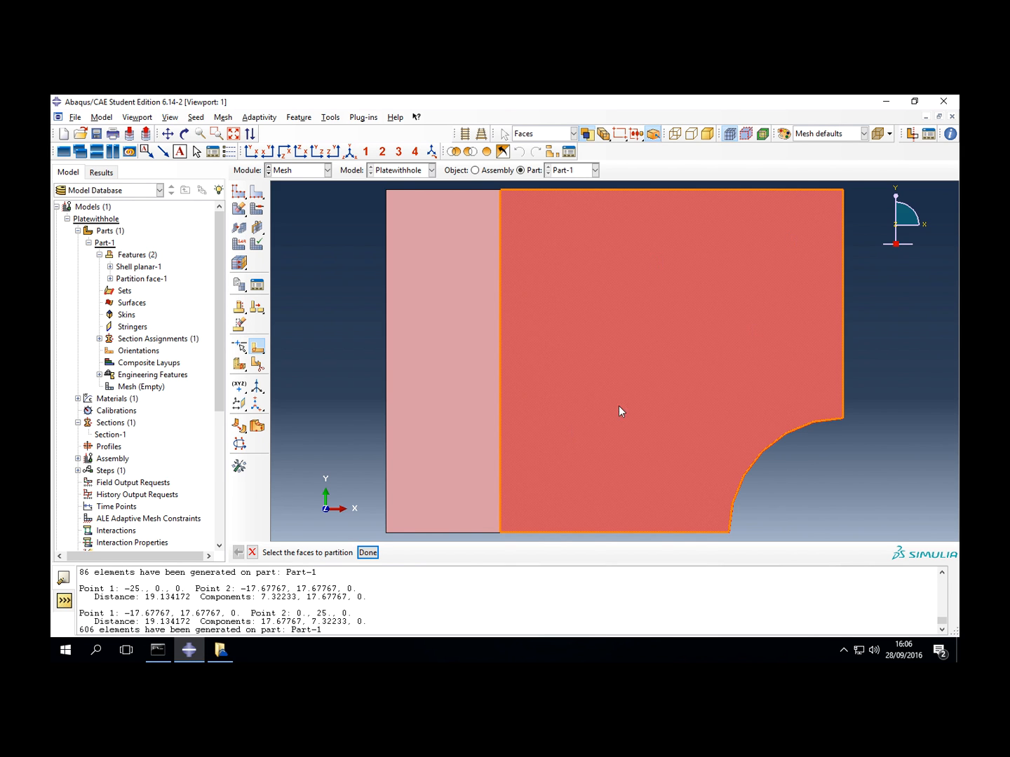
left_click(368, 552)
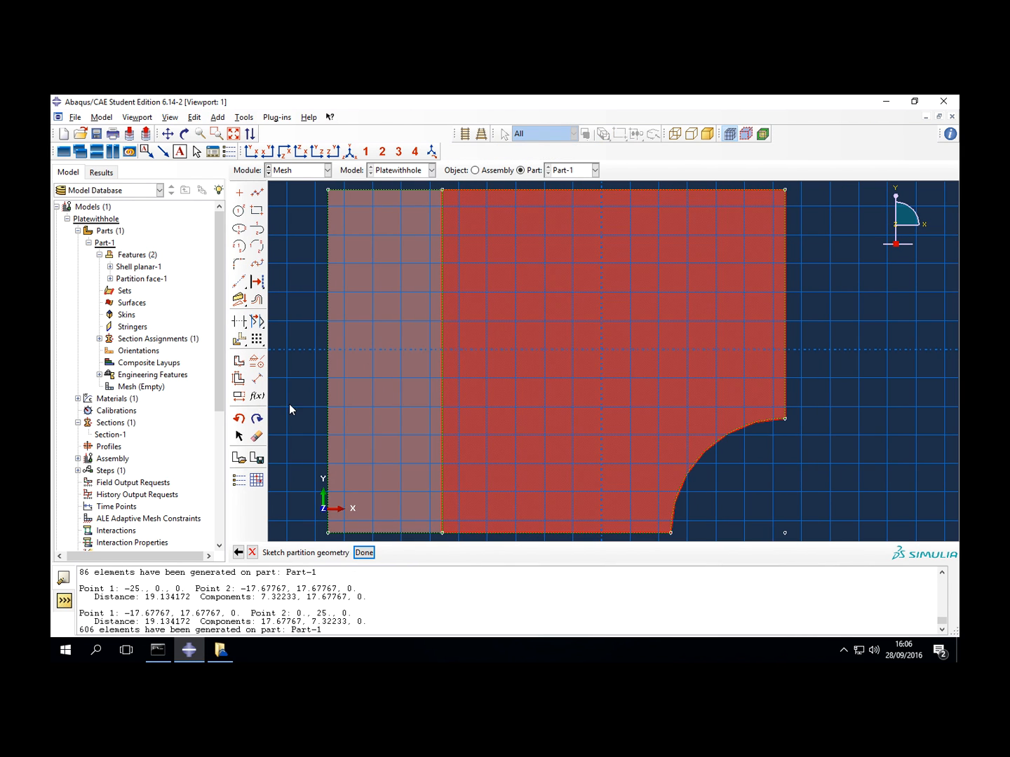
left_click(257, 192)
left_click(442, 189)
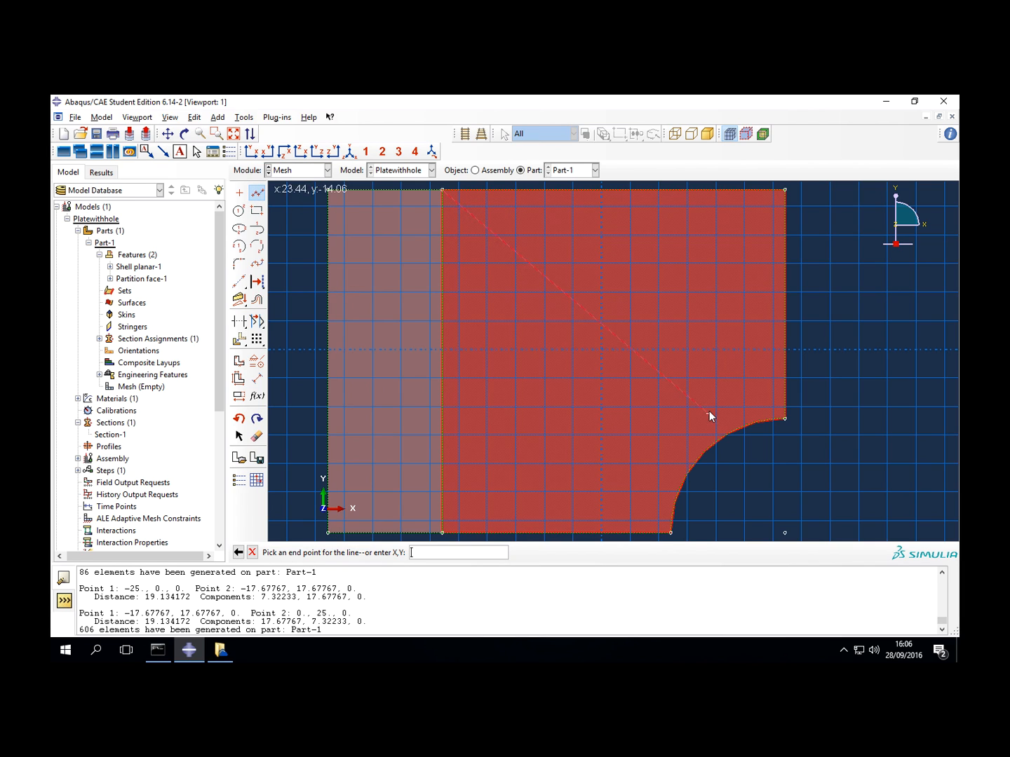
left_click(704, 456)
middle_click(703, 457)
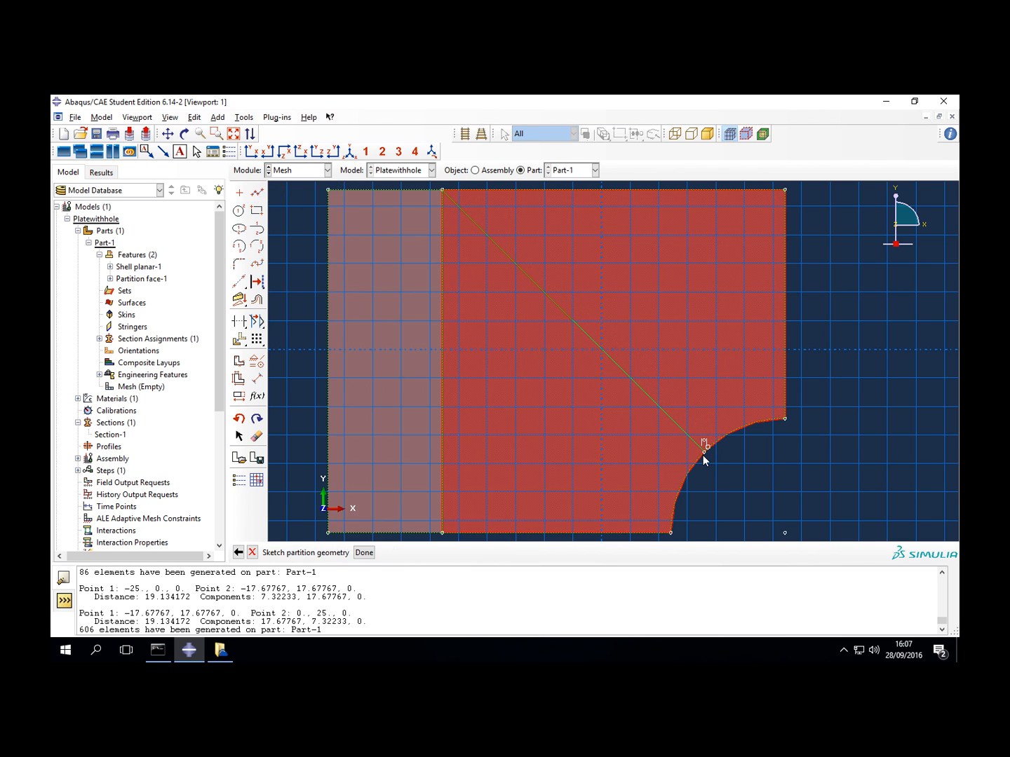
left_click(368, 552)
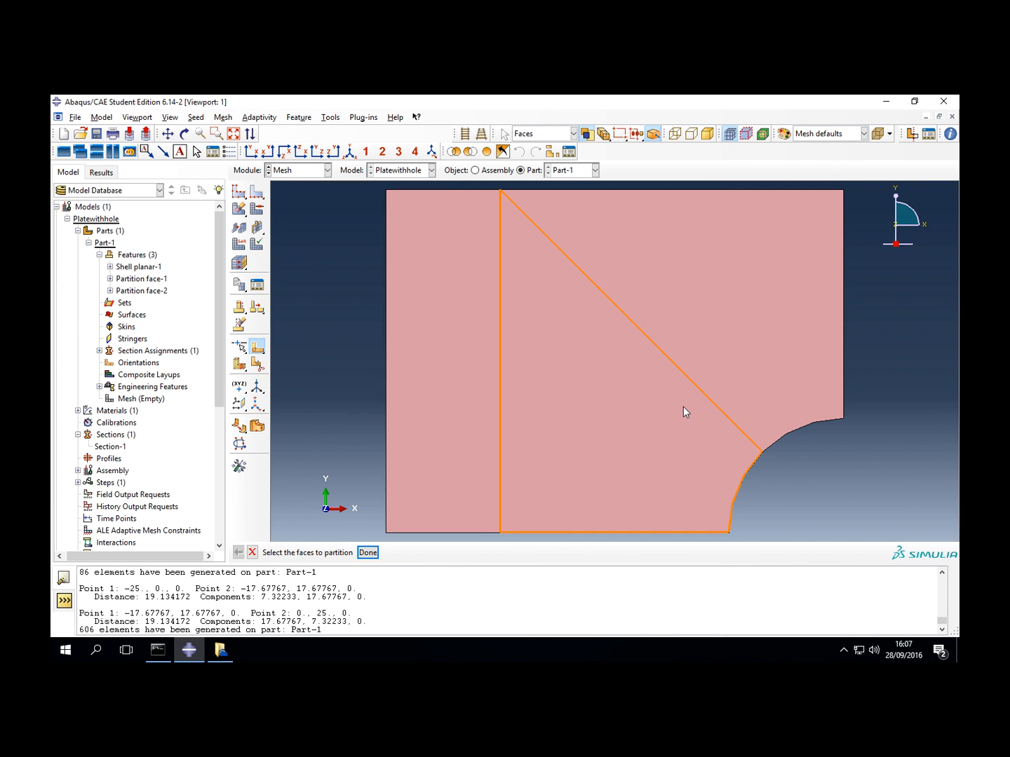
- Delete the existing local seeds from the whole part
left_click(255, 192)
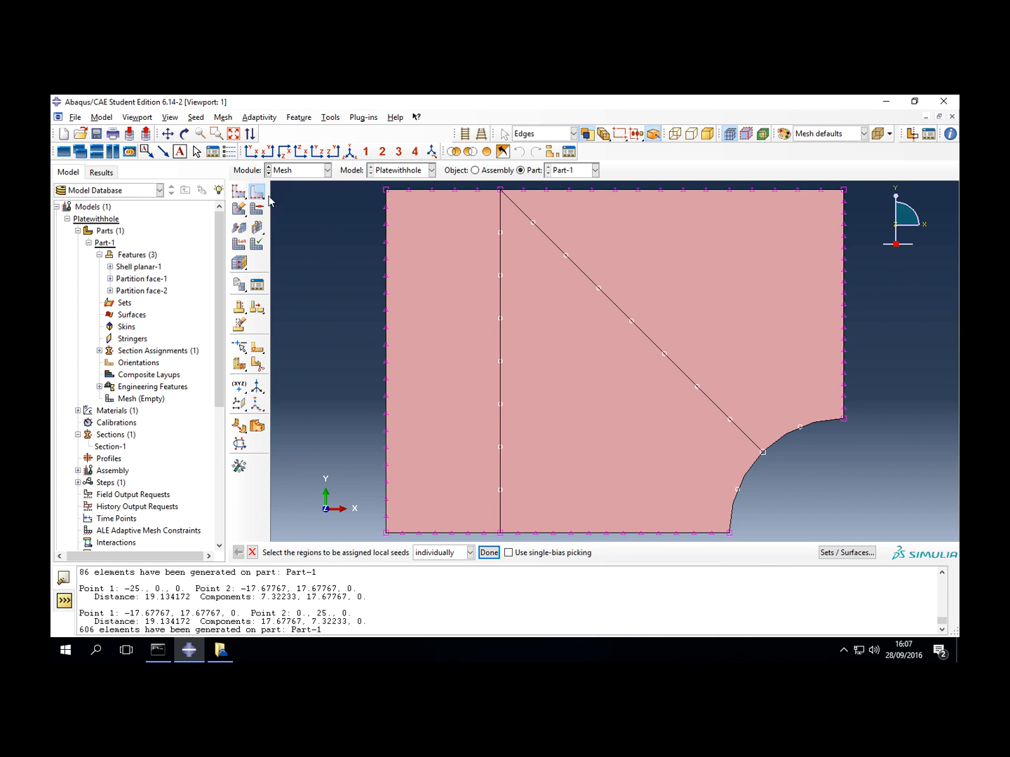
left_click_drag(259, 193, 290, 192)
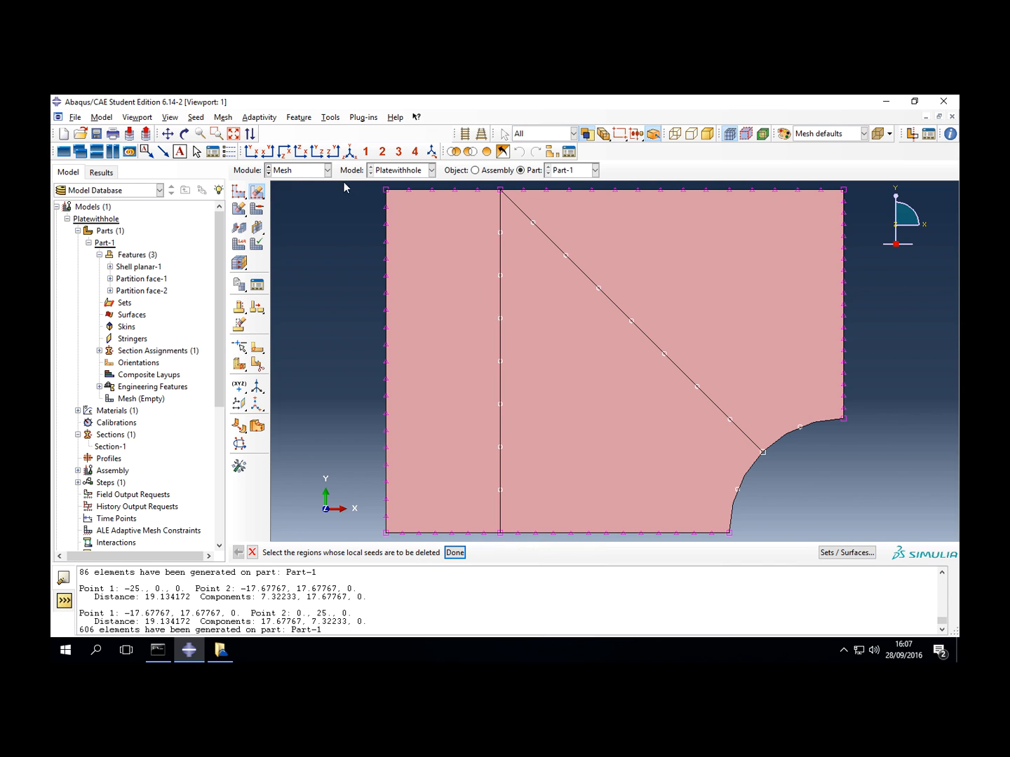
left_click_drag(356, 183, 874, 549)
left_click(455, 552)
- Seed the left edge, the vertical partition, both hole arcs and the upper edge right of the partition with 10 elements each
left_click_drag(259, 191, 275, 195)
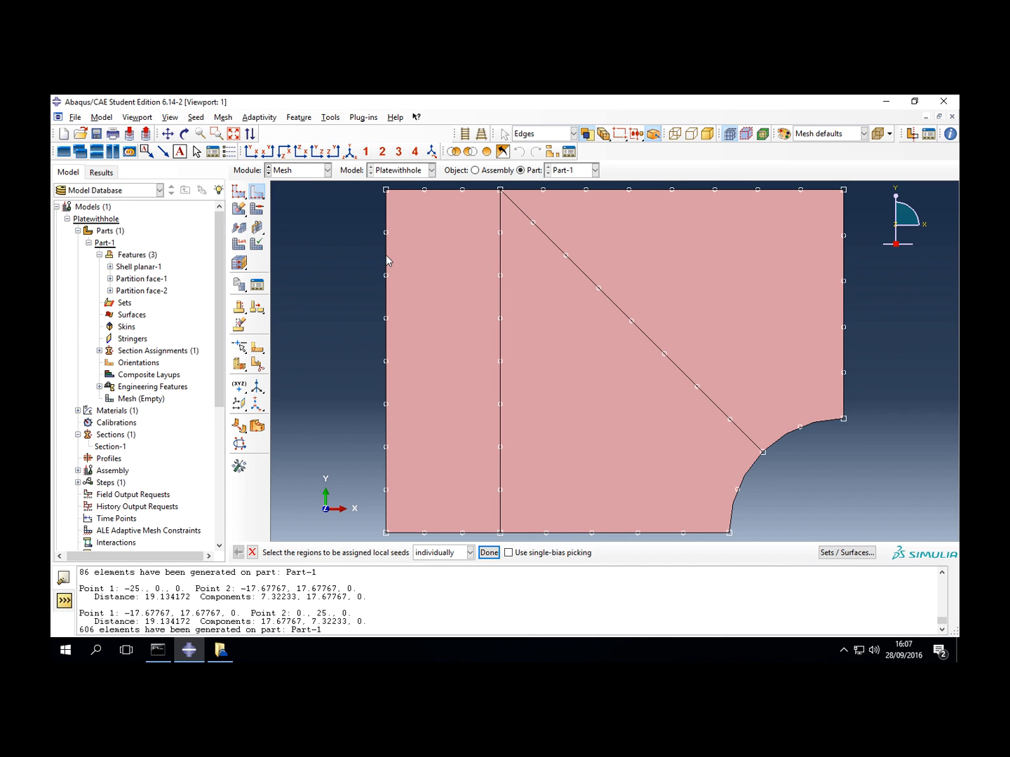
left_click_drag(368, 312, 532, 344)
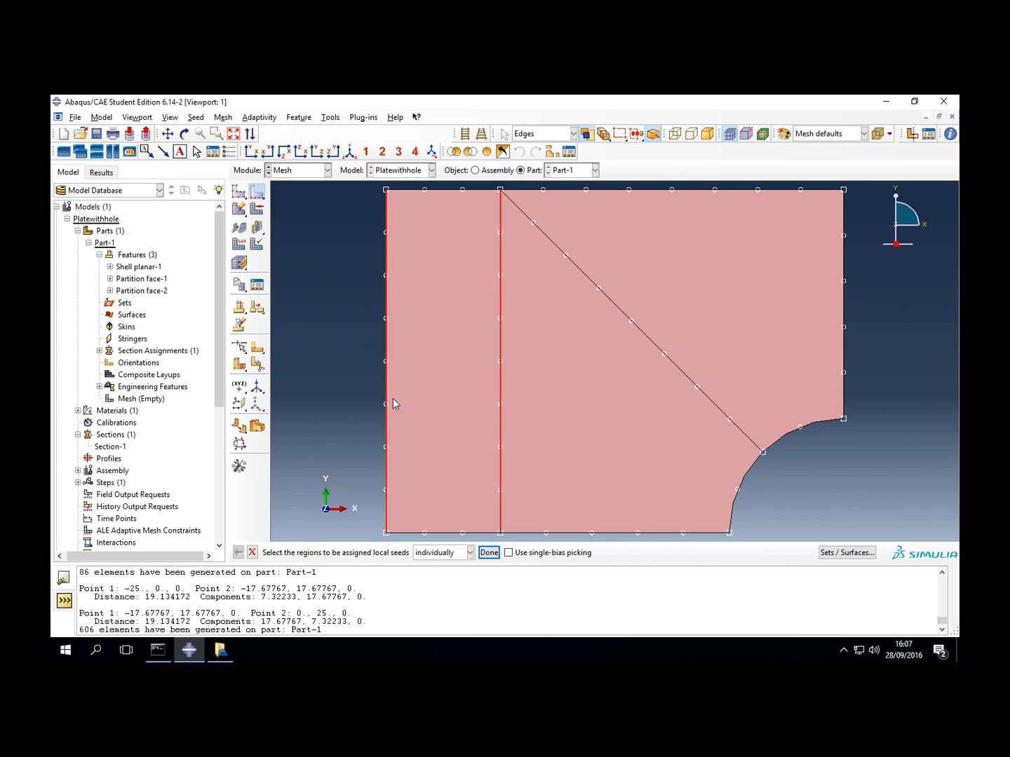
left_click(735, 490, "shift")
left_click(803, 418, "shift")
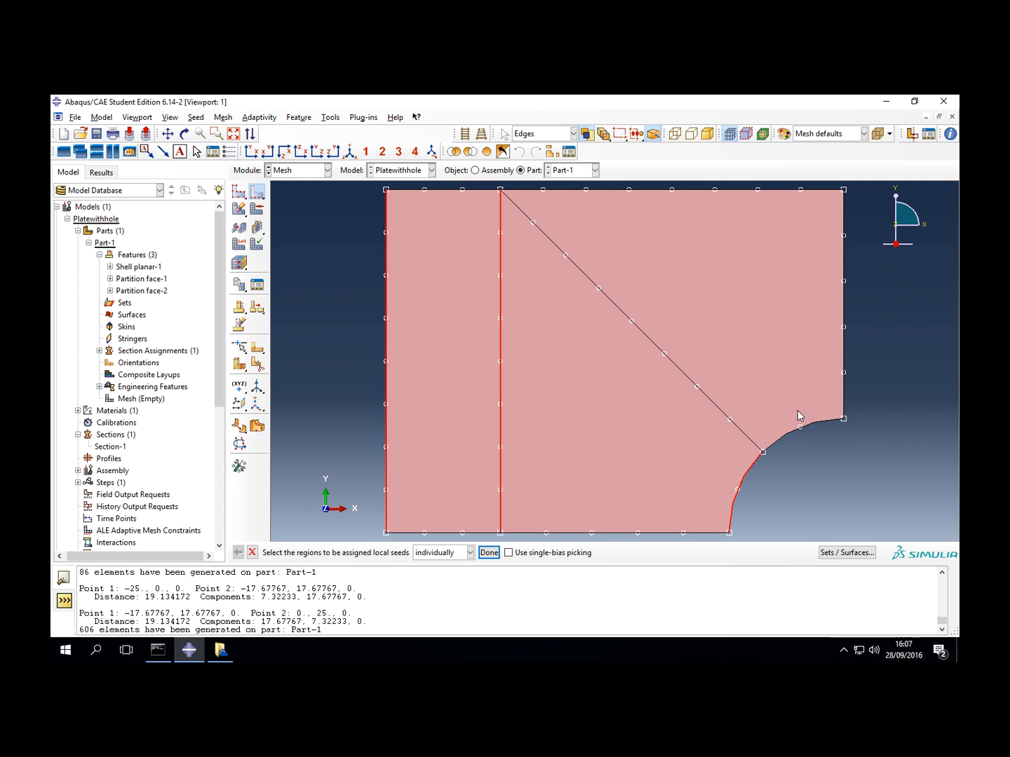
left_click(754, 190, "shift")
left_click(489, 553)
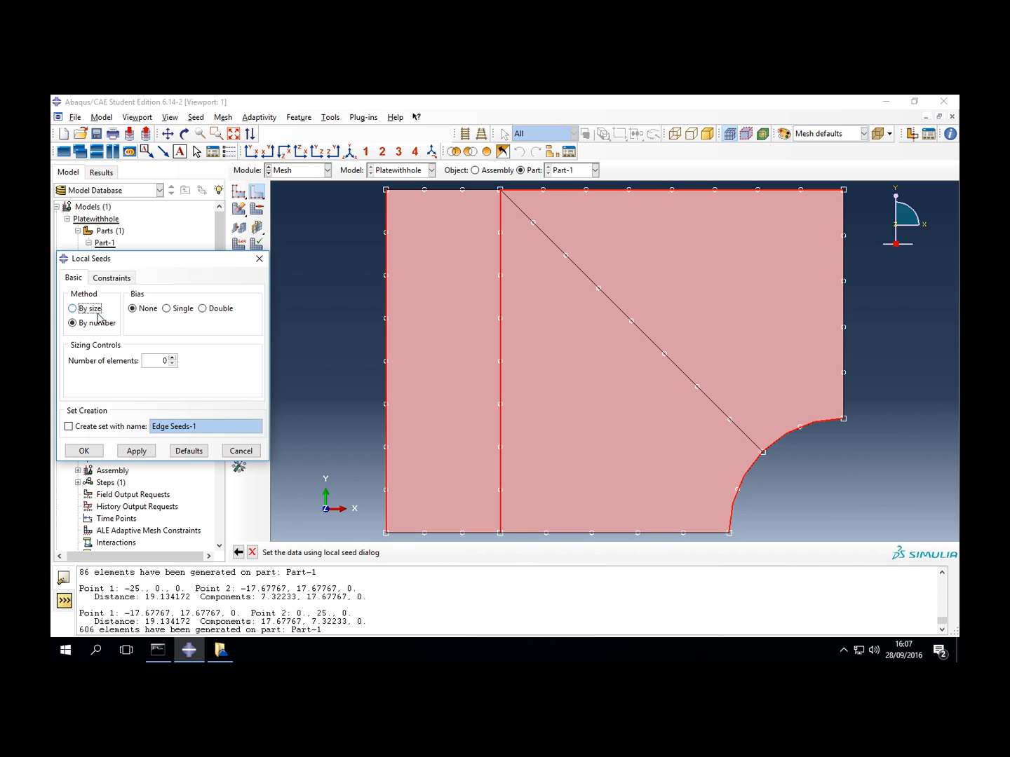
left_click_drag(158, 361, 178, 361)
type("10")
left_click(86, 451)
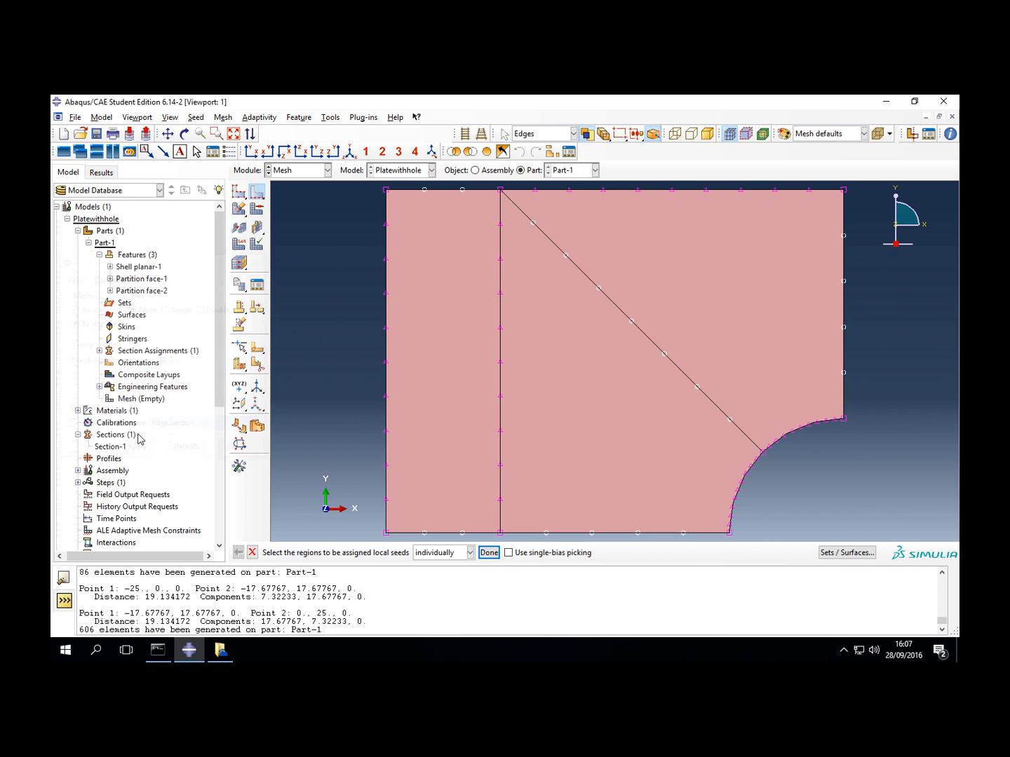
- Seed the diagonal partition, the plate's right edge and the lower edge next to the hole with 20 elements each
left_click(597, 534)
left_click(678, 368)
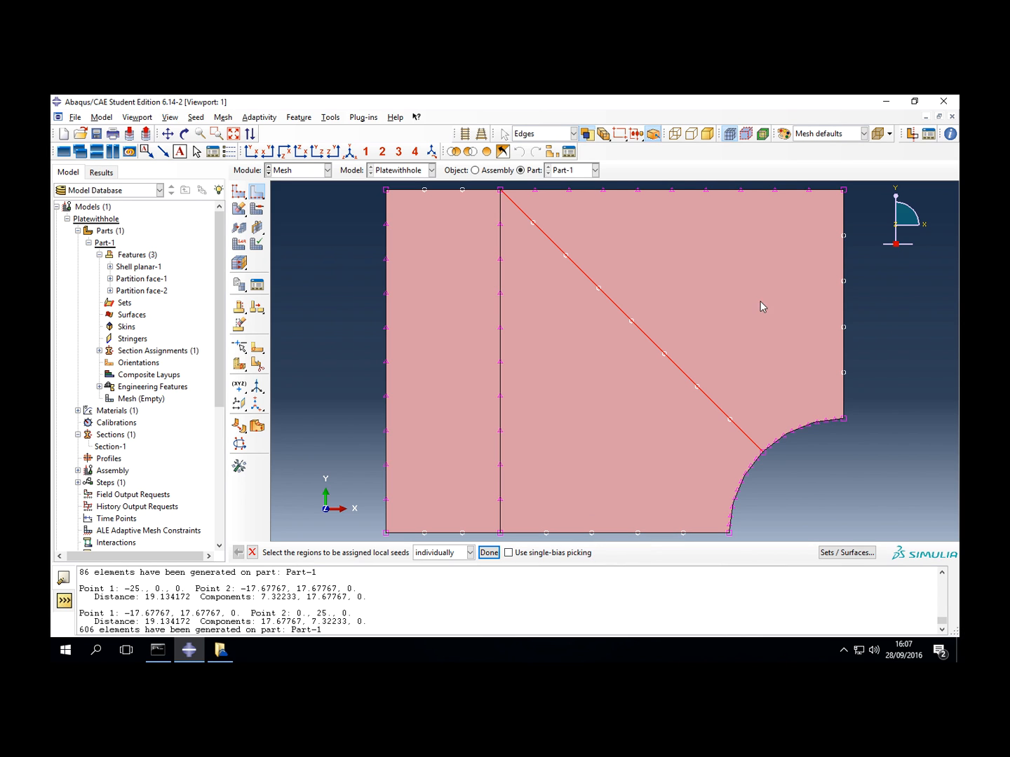
left_click(845, 281, "shift")
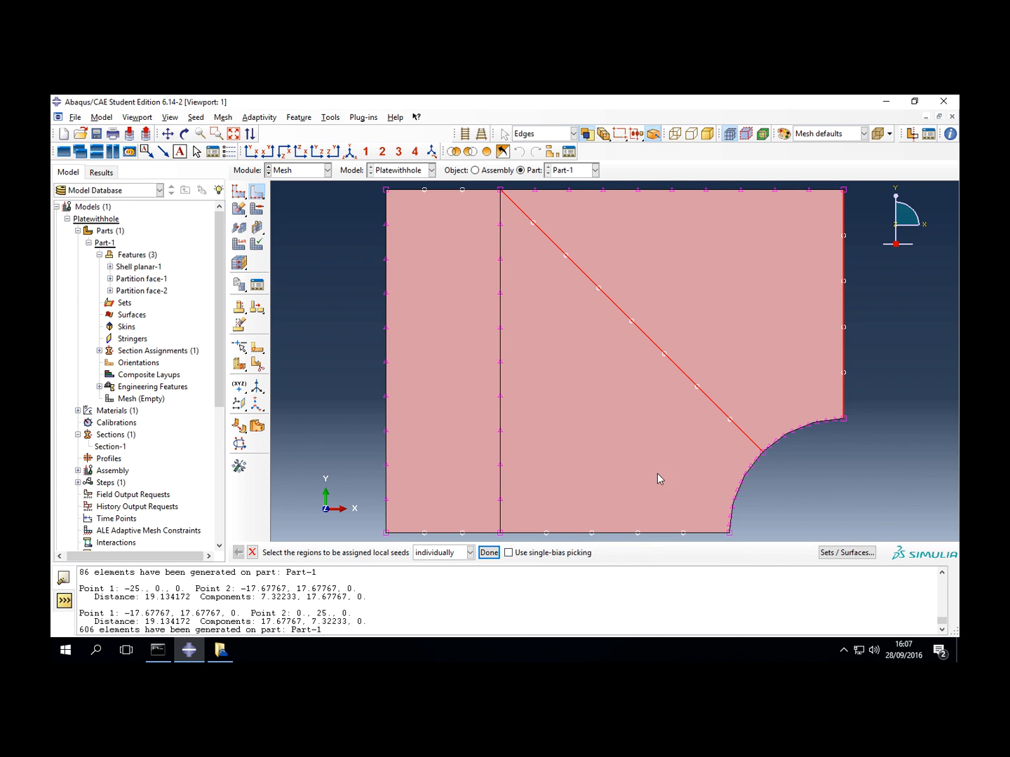
left_click(600, 534, "shift")
left_click(489, 552)
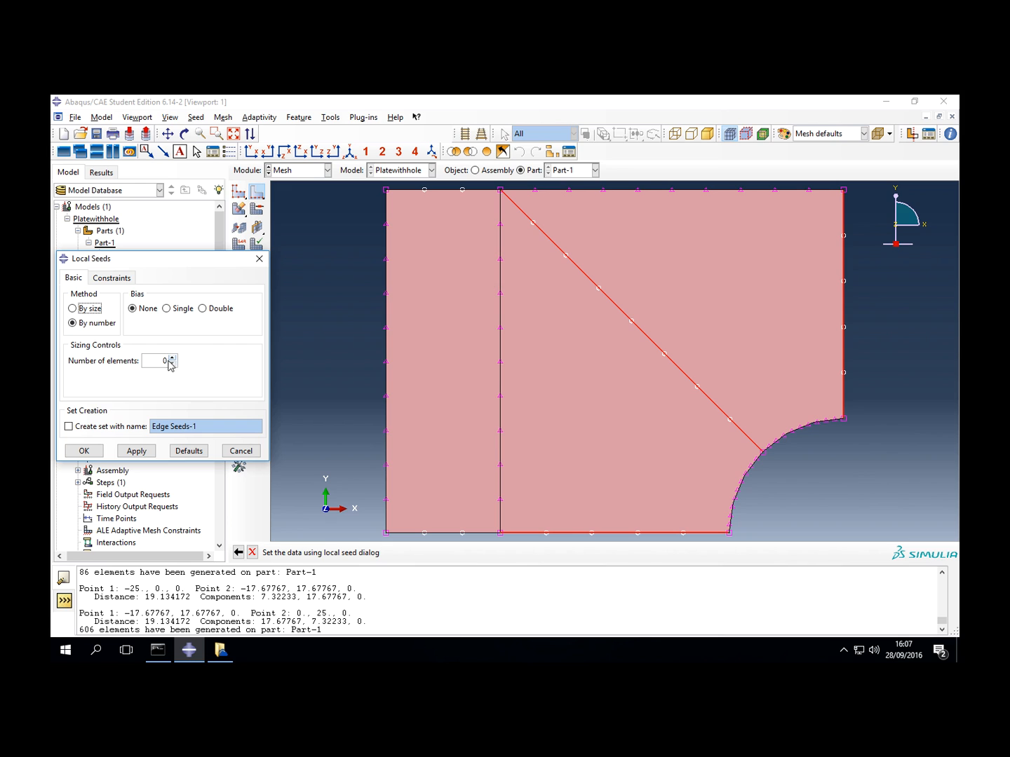
double_click(164, 361)
type("20")
left_click(136, 451)
left_click(84, 452)
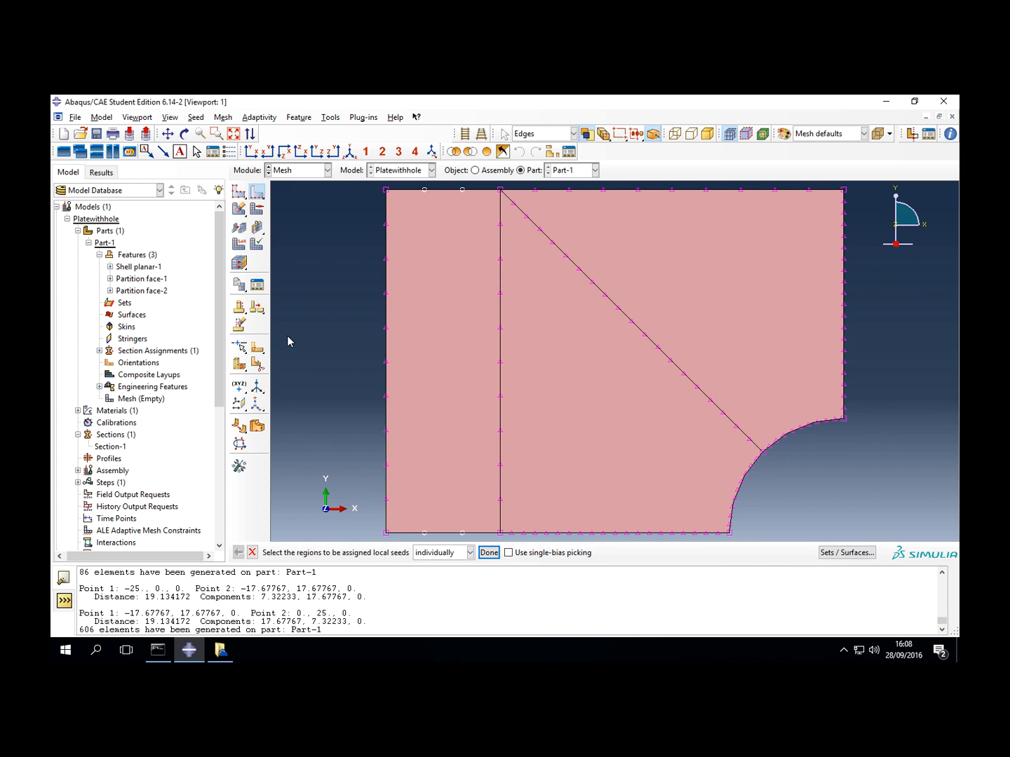
- Mesh the whole part using the assigned local seeds
left_click(238, 209)
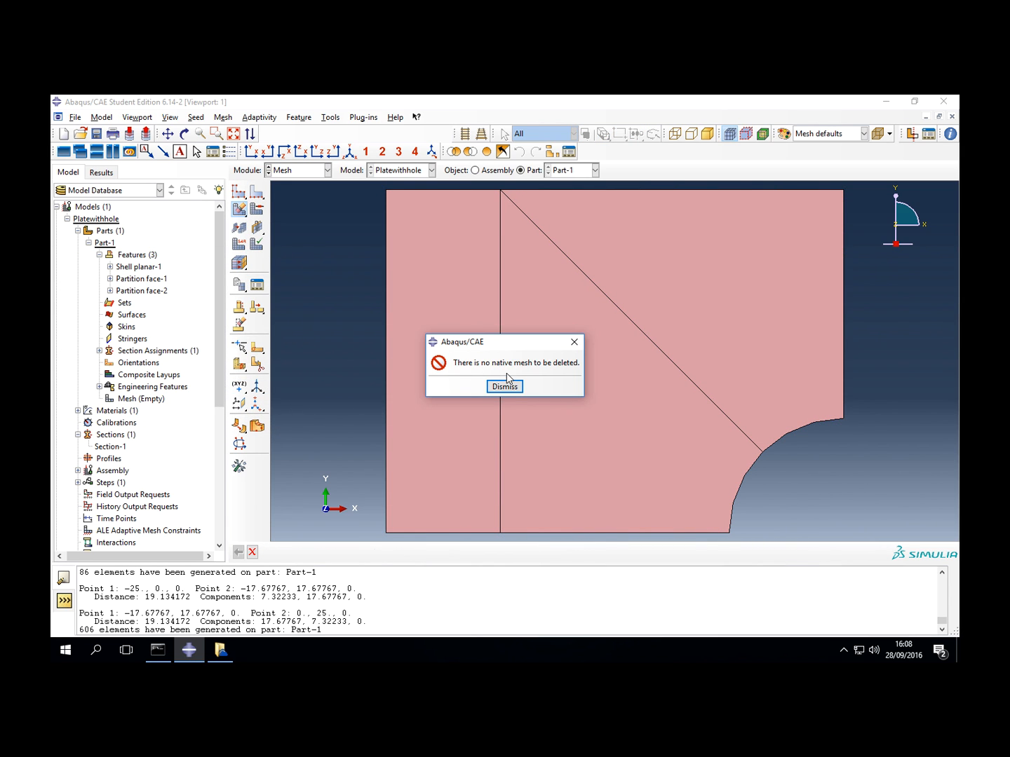
left_click(505, 387)
left_click_drag(243, 210, 257, 211)
left_click(344, 552)
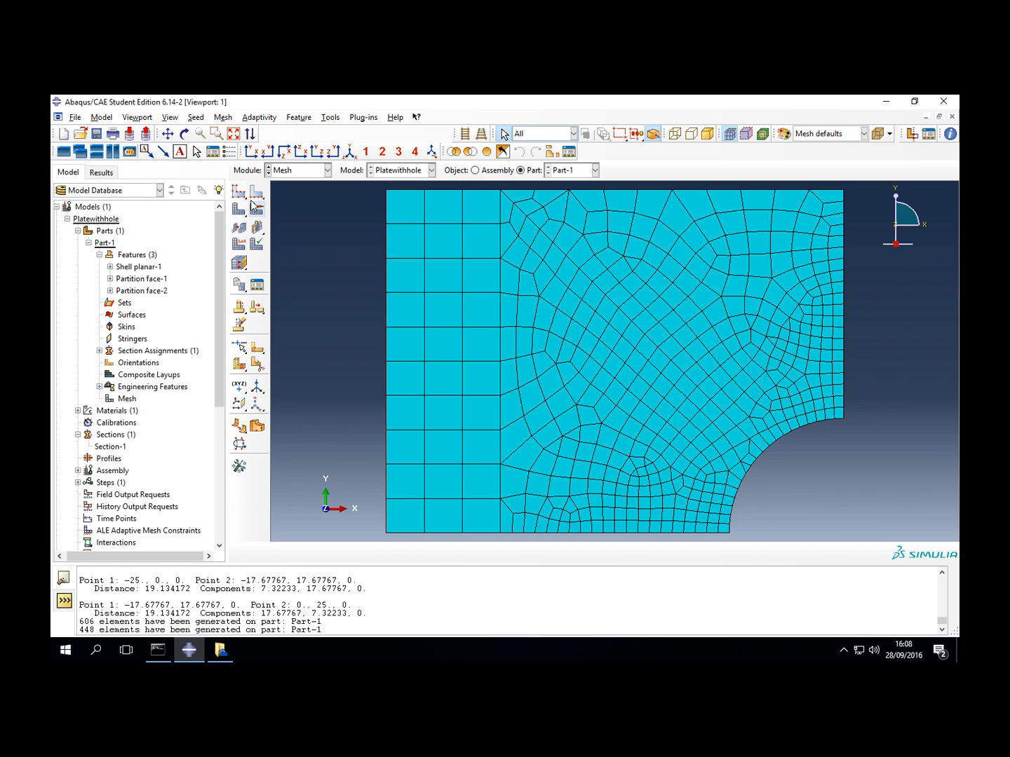
- Delete the part's mesh and the local seeds on the two faces right of the vertical partition
left_click_drag(239, 209, 287, 210)
left_click(371, 553)
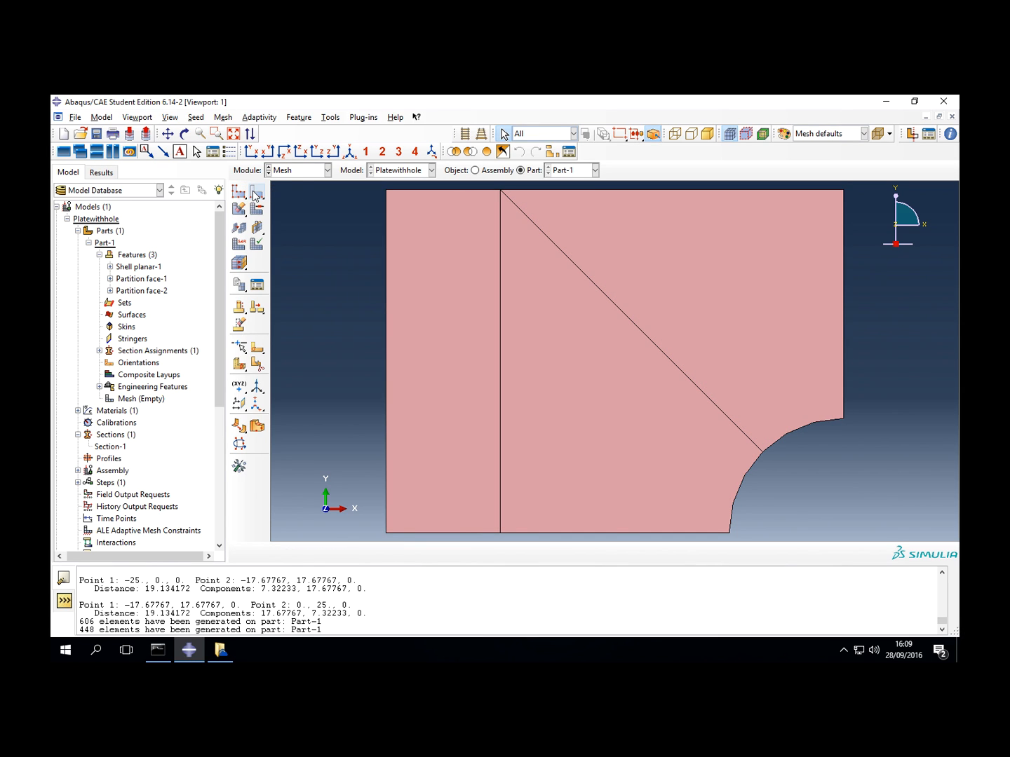
left_click_drag(256, 195, 289, 197)
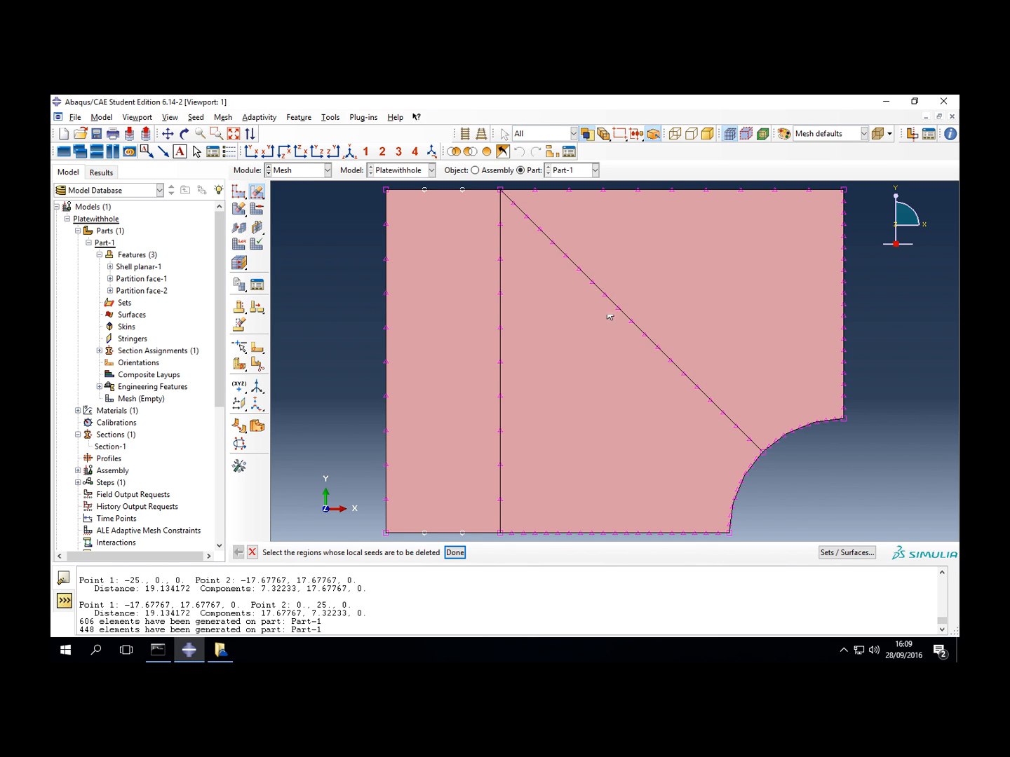
left_click(618, 363)
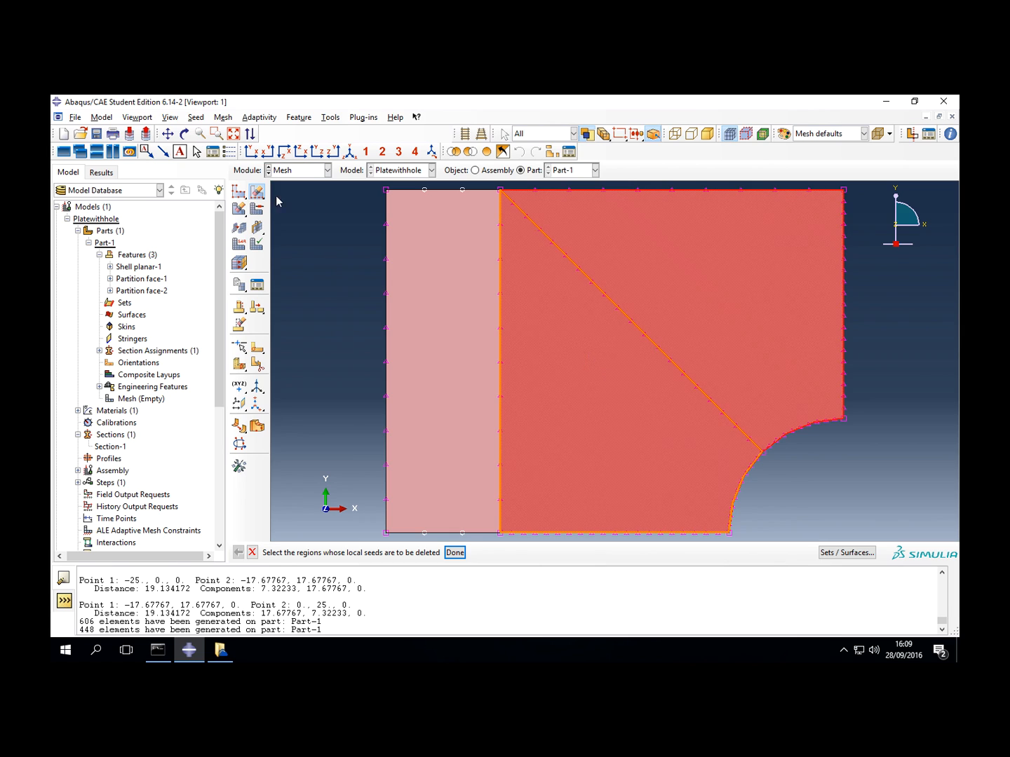
left_click(455, 552)
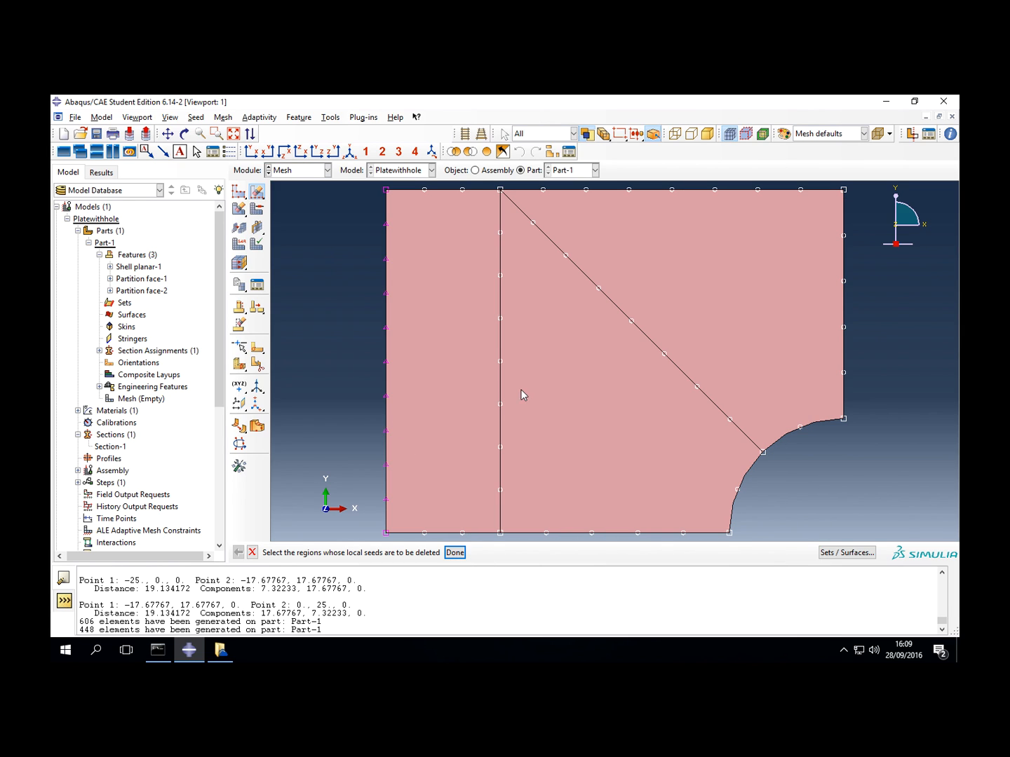
- Seed both hole arcs, the upper edge right of the partition and the vertical partition with 15 elements each
left_click(257, 195)
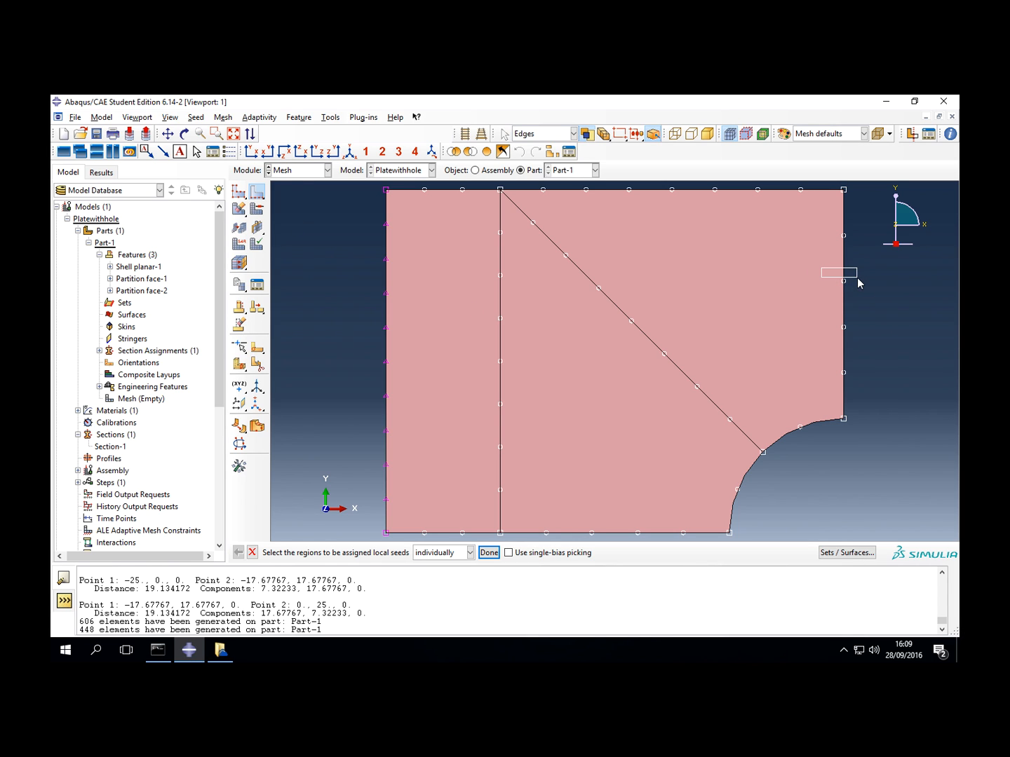
left_click_drag(857, 279, 858, 278)
left_click(728, 191, "shift")
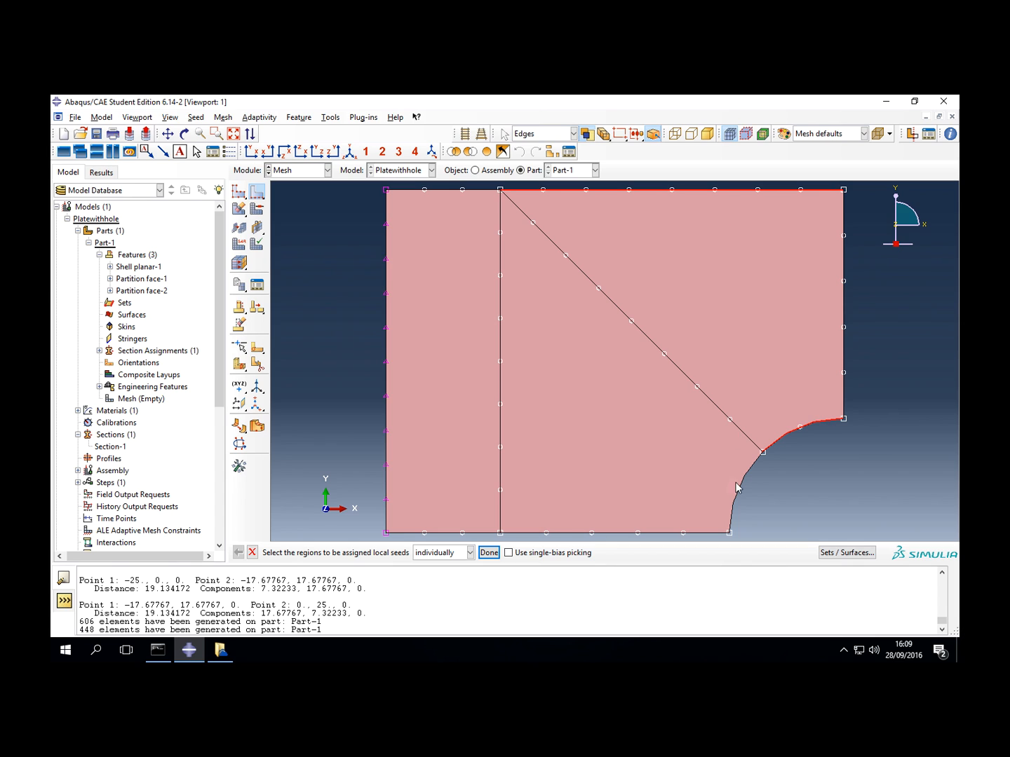
left_click(499, 434, "shift")
left_click(489, 553)
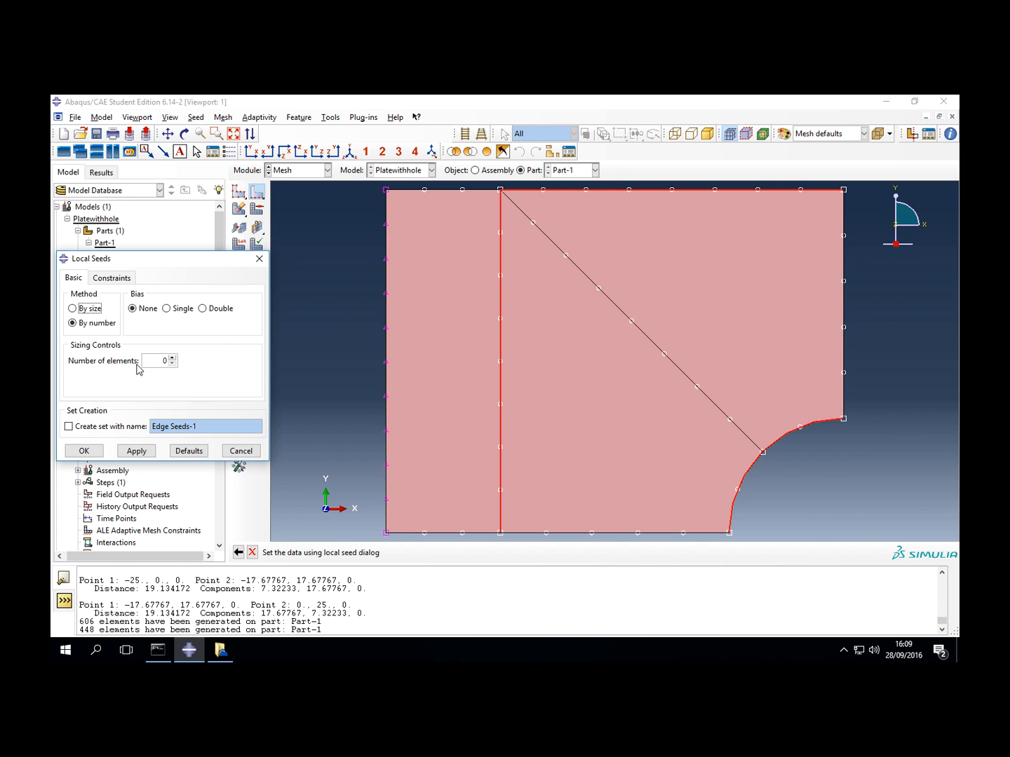
left_click_drag(150, 361, 182, 363)
type("15")
left_click(84, 450)
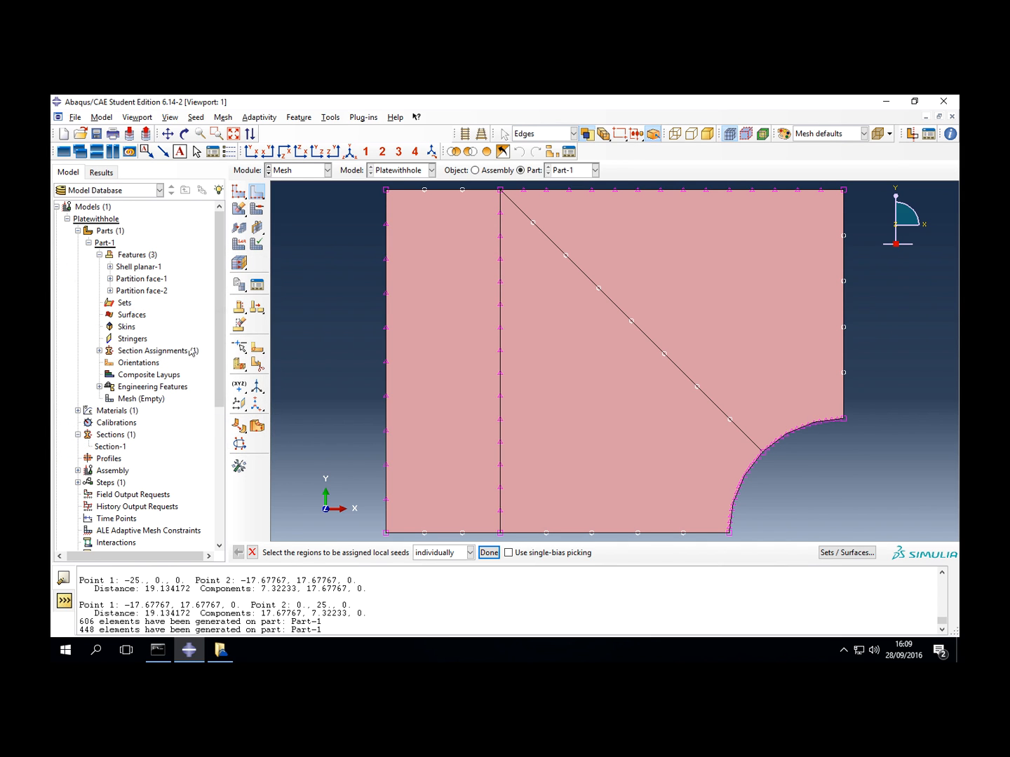
- Mesh the part with the revised edge seeds
left_click(258, 211)
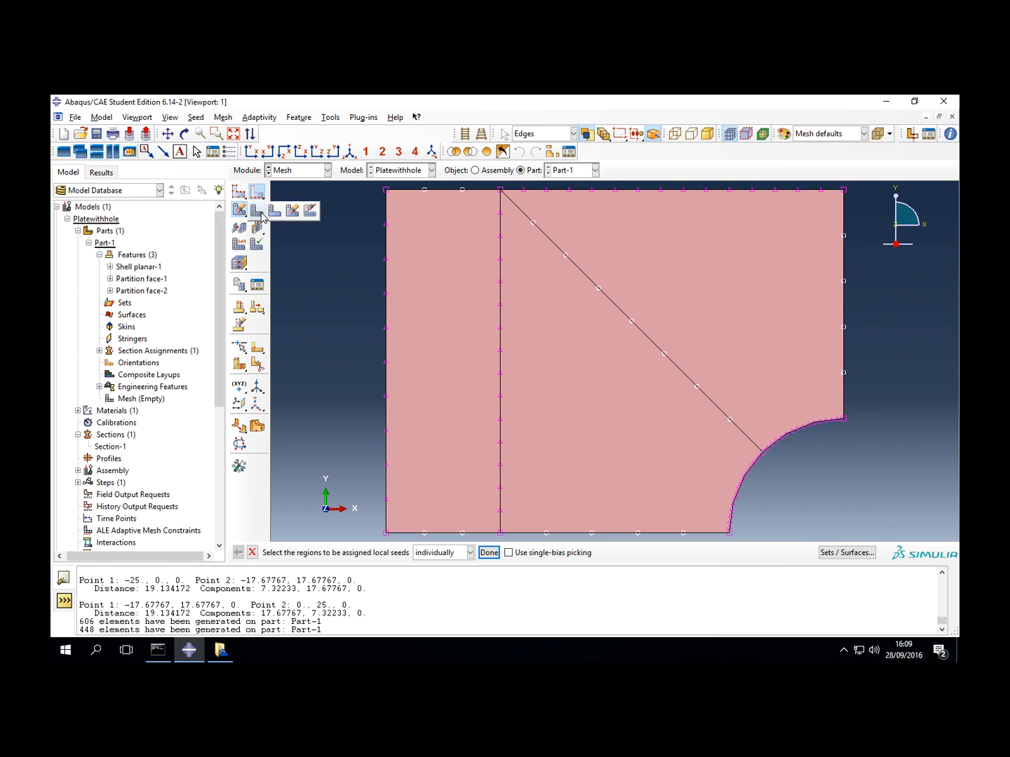
left_click(239, 263)
left_click(350, 553)
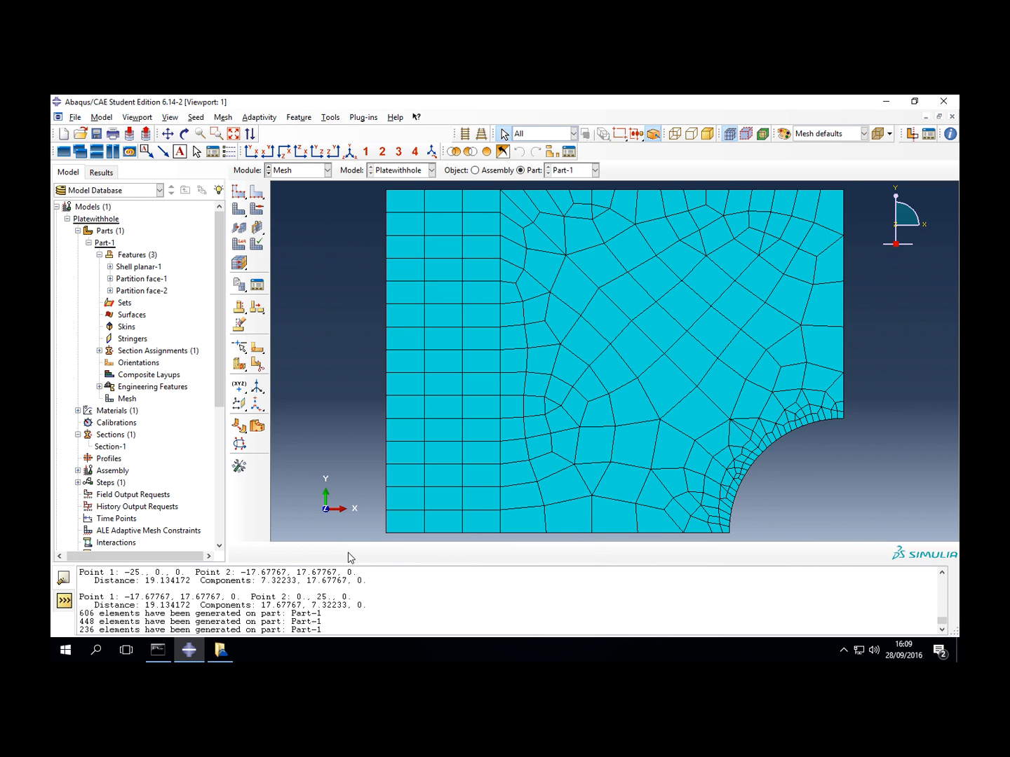